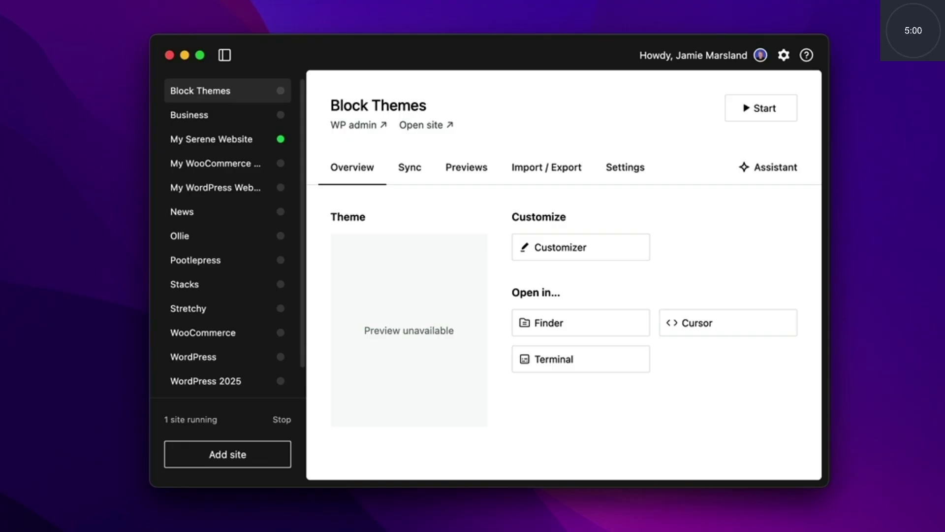
Step: Add a new WordPress Studio site, replacing the prefilled site name with Woof
click(235, 454)
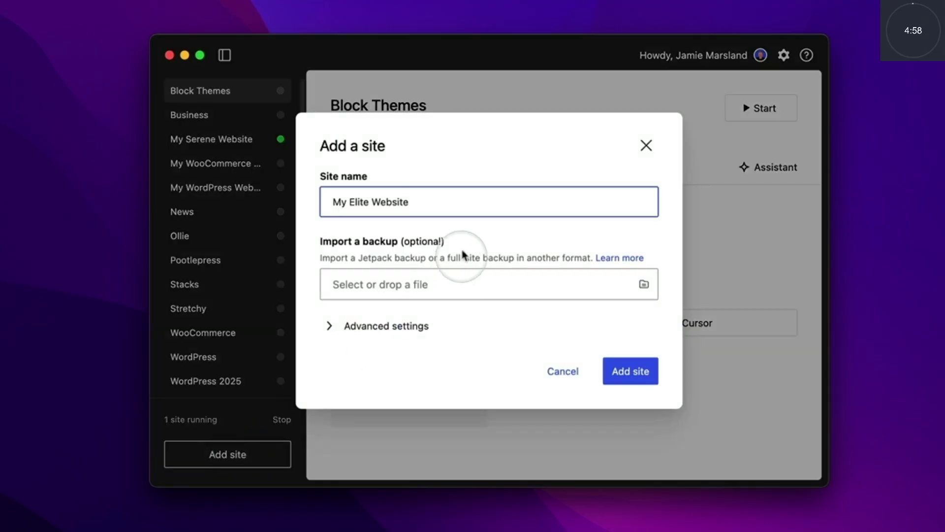
drag(445, 201, 306, 201)
text(Woof)
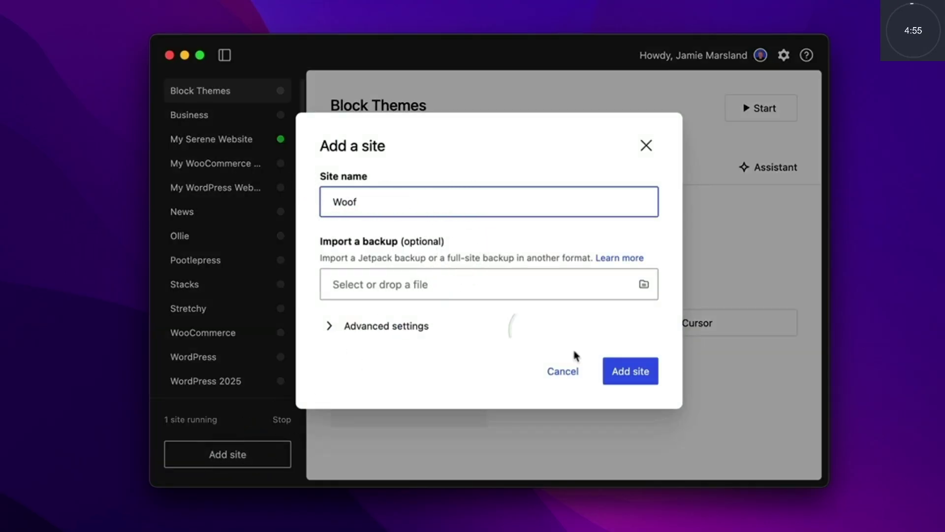
click(618, 371)
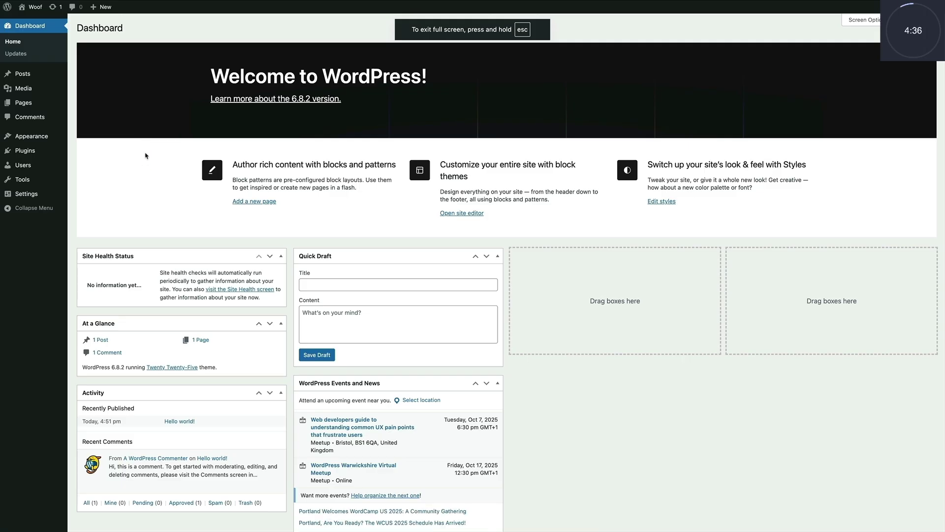
Step: Search the plugin directory for 'cartflows' and install the CartFlows plugin
click(40, 154)
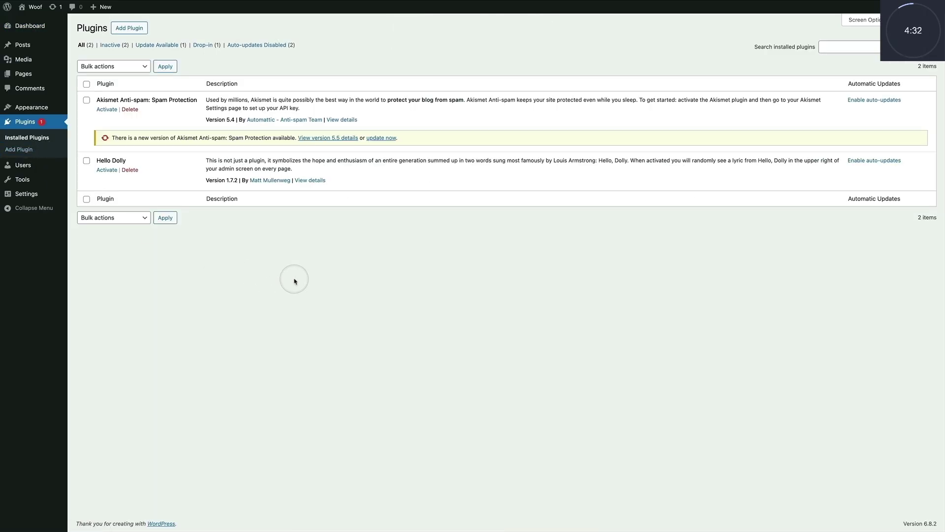
click(35, 6)
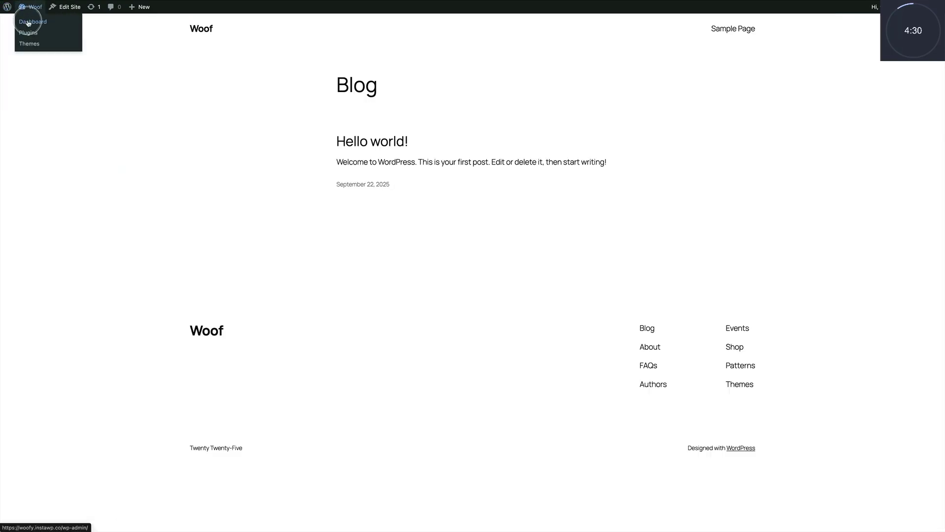
click(30, 26)
mouse_move(25, 122)
click(89, 163)
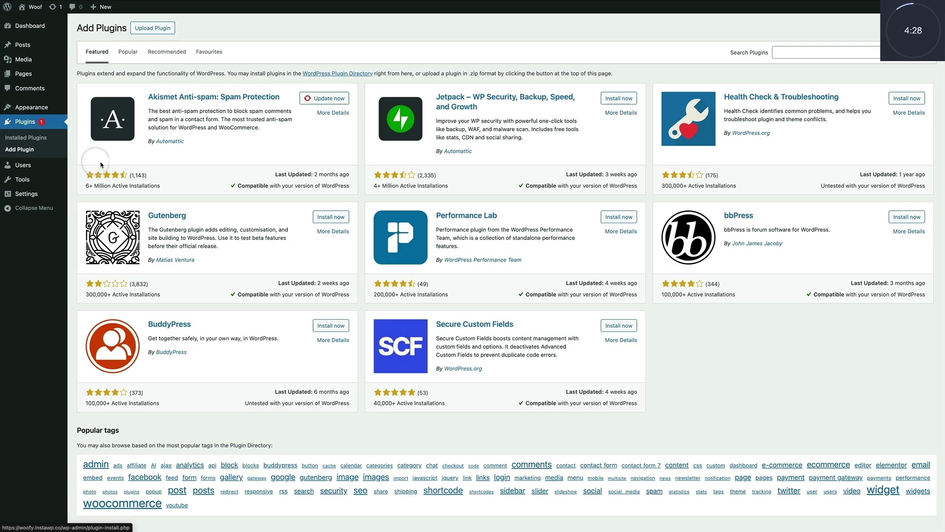
click(776, 57)
text(cartfl)
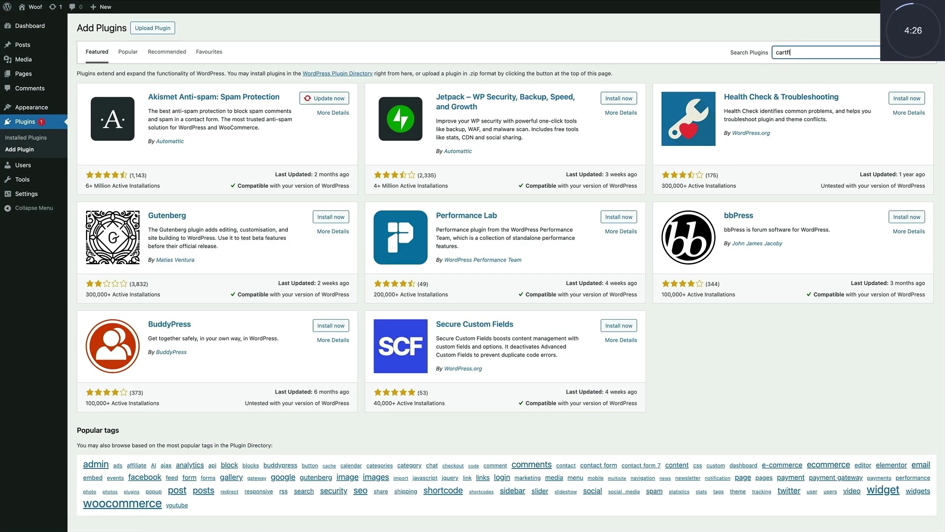
text(ows)
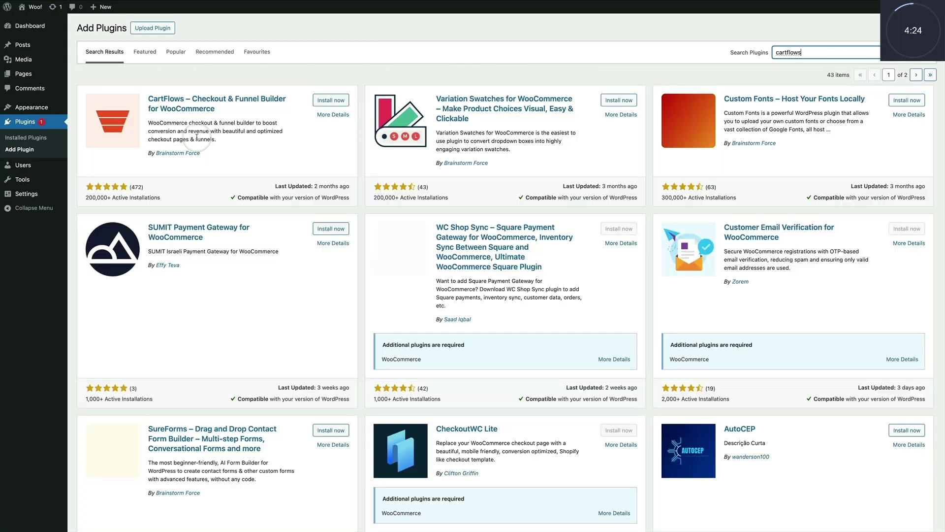
click(329, 103)
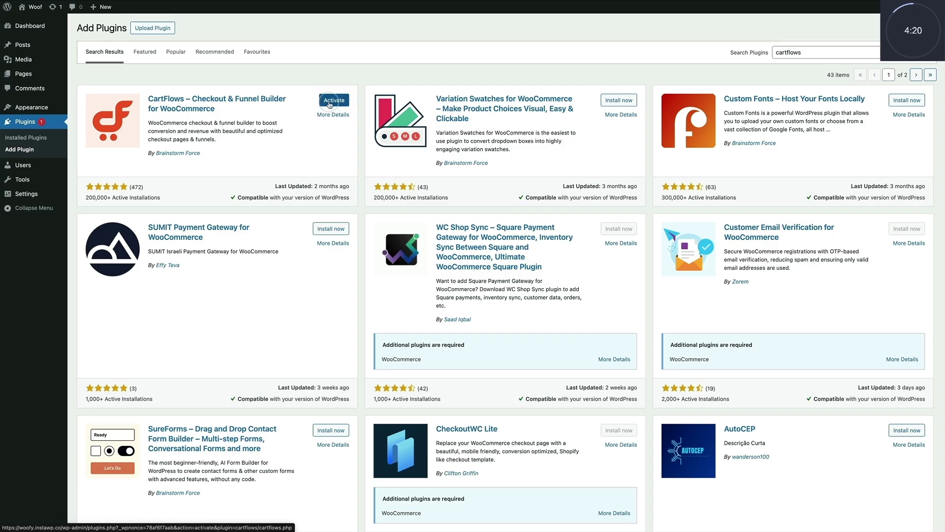
Step: Activate CartFlows, choose Block Builder, and install the required WooCommerce plugins
click(329, 104)
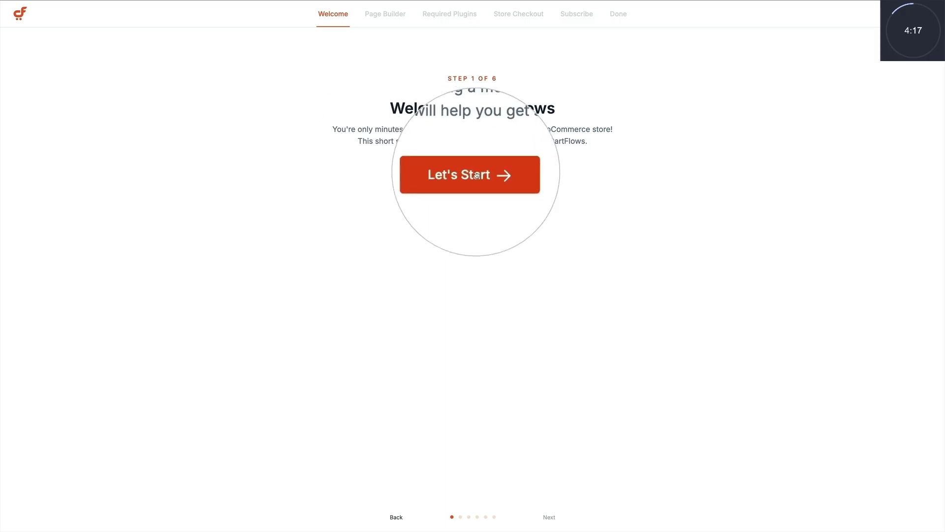
click(477, 174)
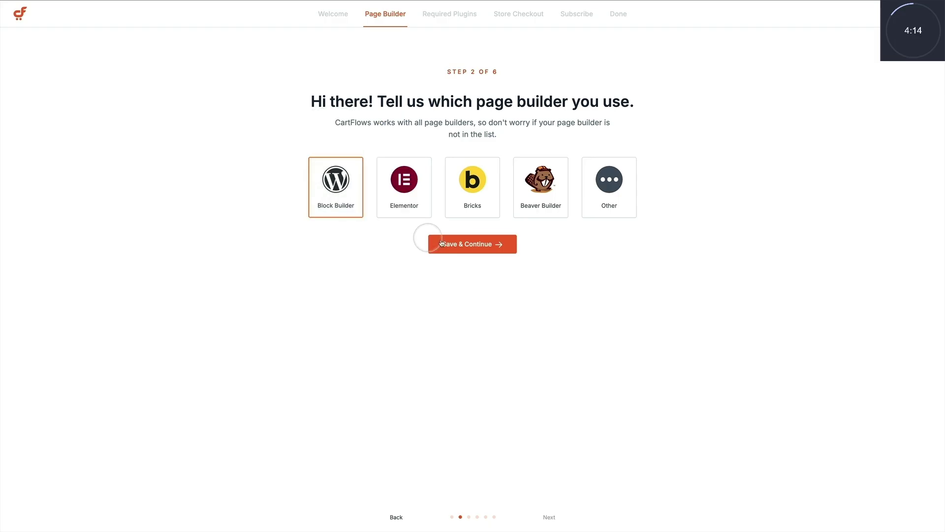
click(432, 243)
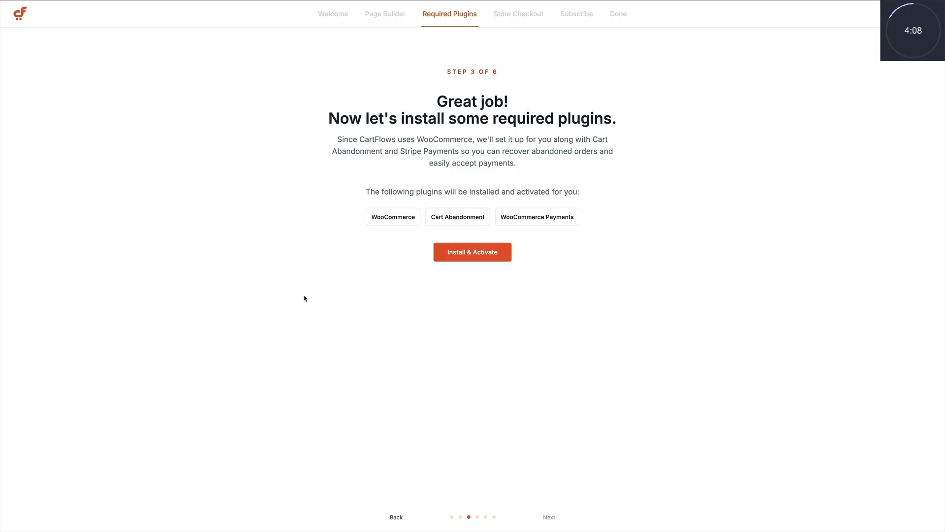
click(456, 255)
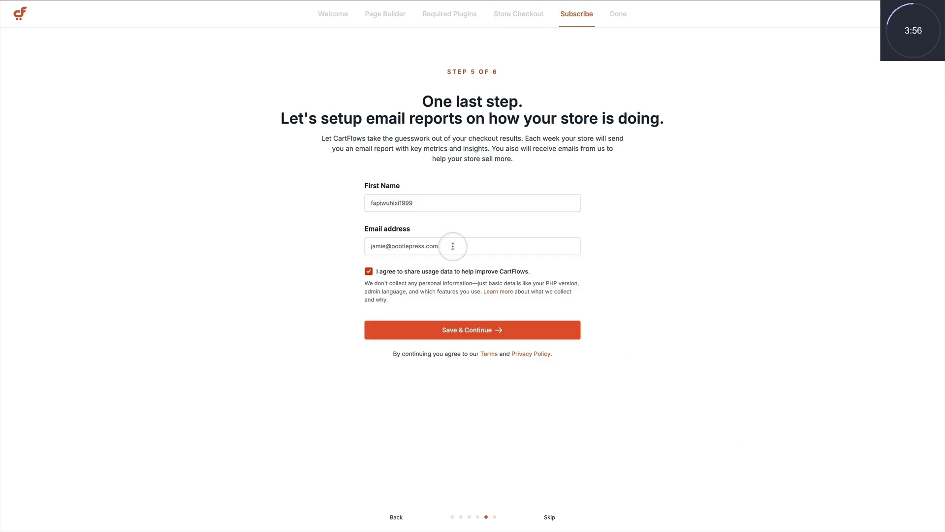
Step: Fill in the email report form with name and email, then finish the wizard
click(453, 246)
drag(447, 204, 356, 204)
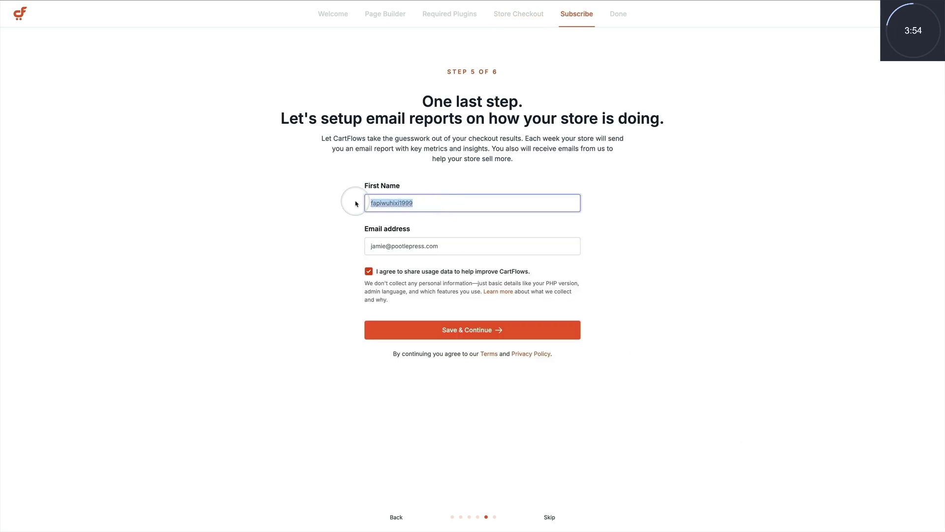
text(h)
click(451, 330)
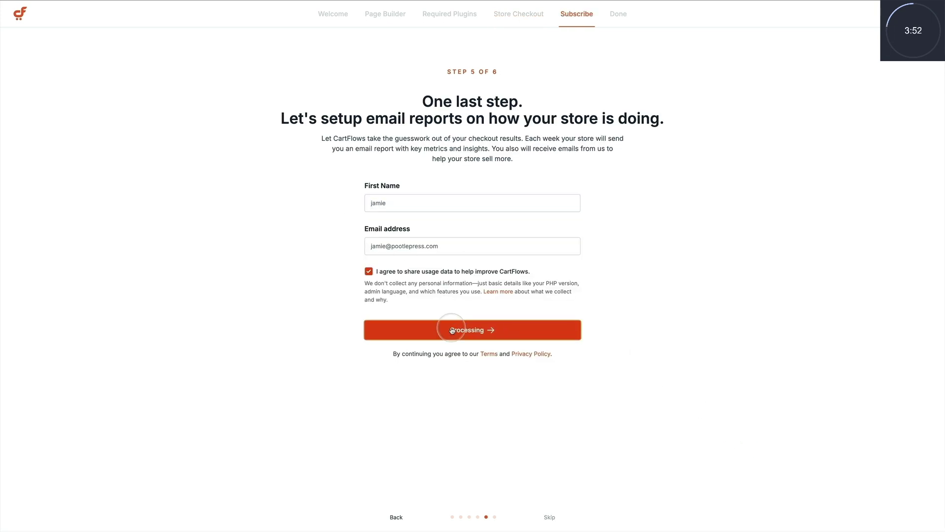
click(464, 345)
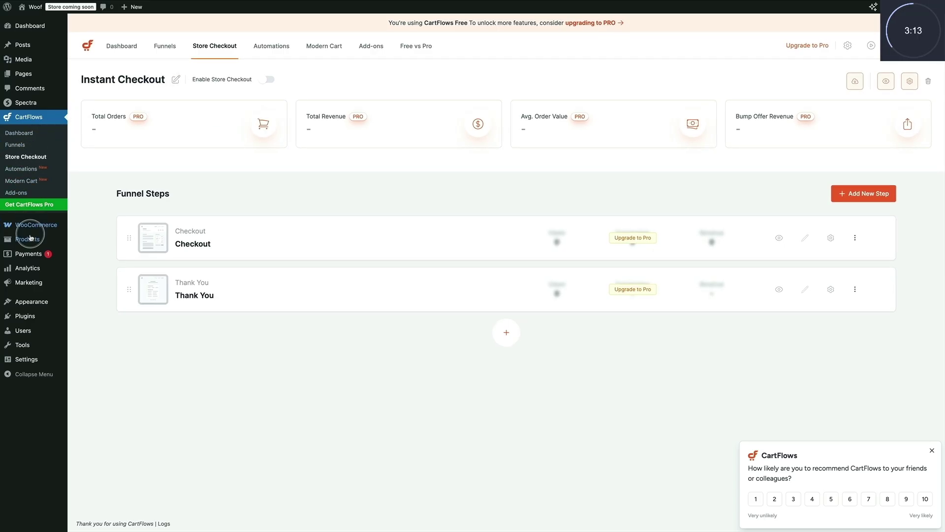
Step: Open Add new product from the Products menu for the Dog Ice Cream listing
mouse_move(27, 239)
click(95, 253)
text(Dog Ice Cream)
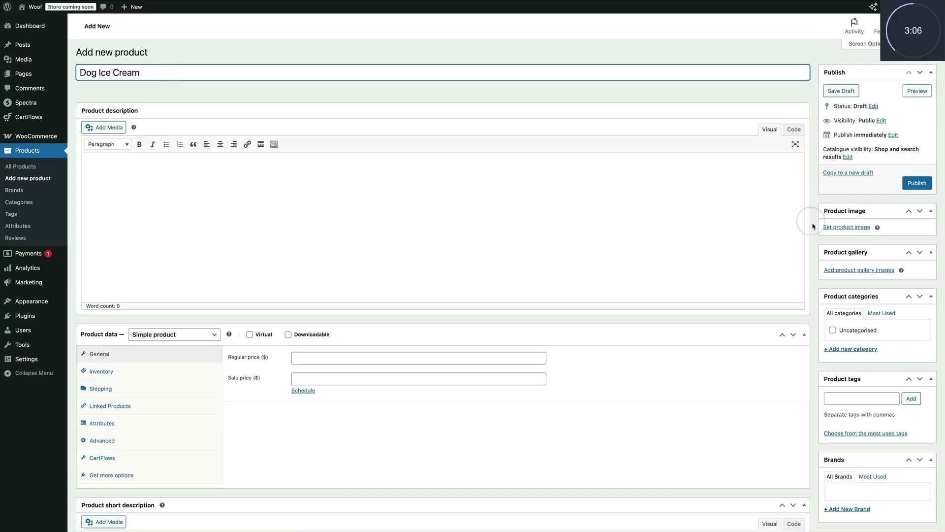
Step: Upload the product images and set the product shot as the product image
click(834, 227)
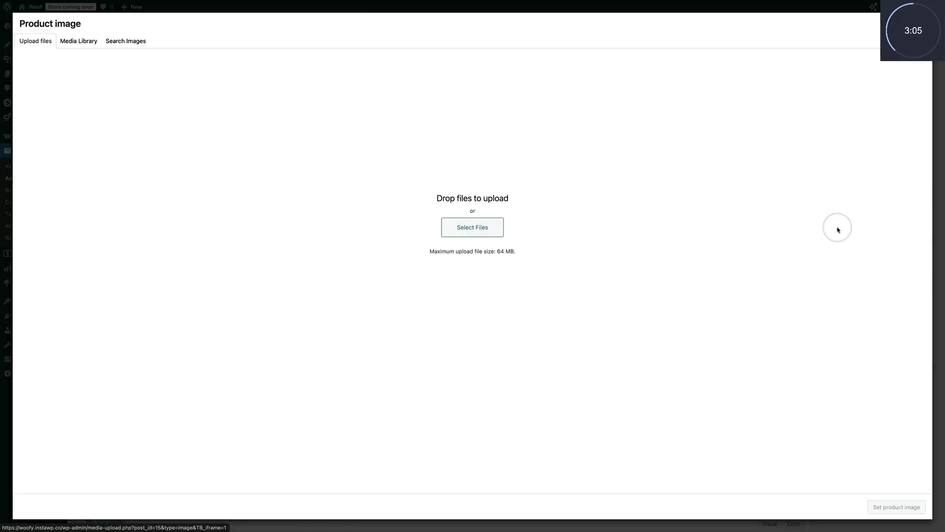
click(472, 227)
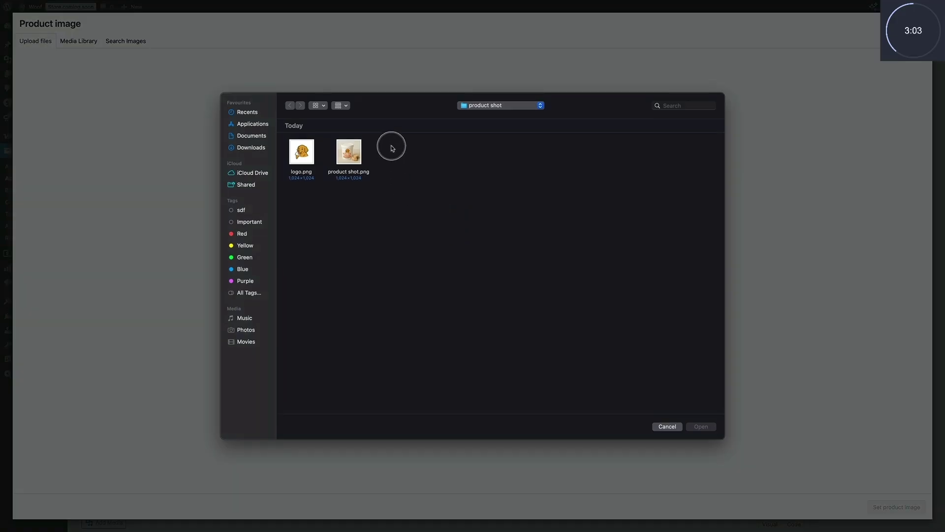
key(super+a)
click(698, 426)
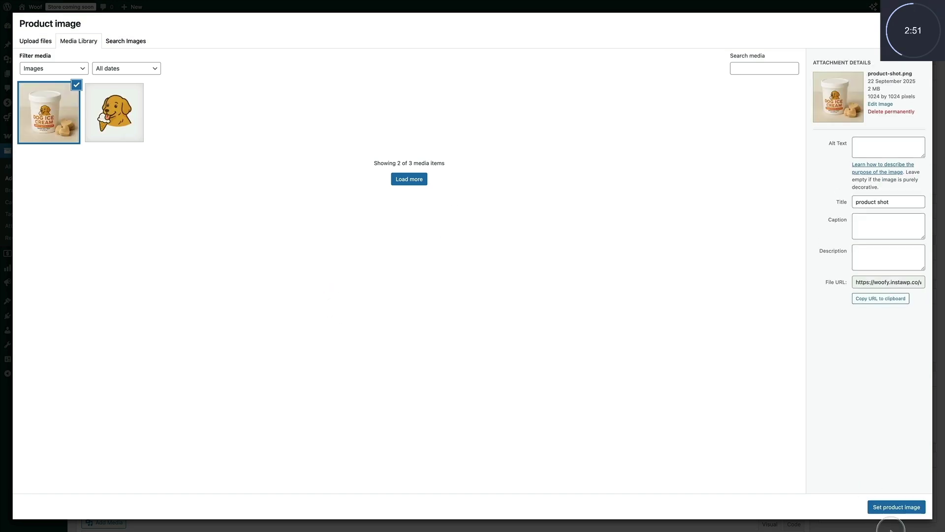
click(886, 507)
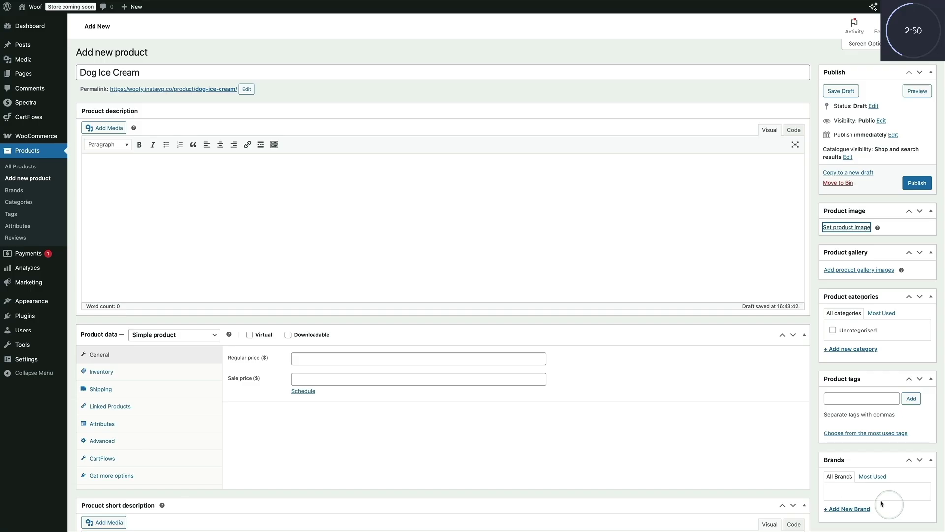
Step: Set price 9.99, add a short description, track stock at 100, and publish
click(400, 358)
text(9.99)
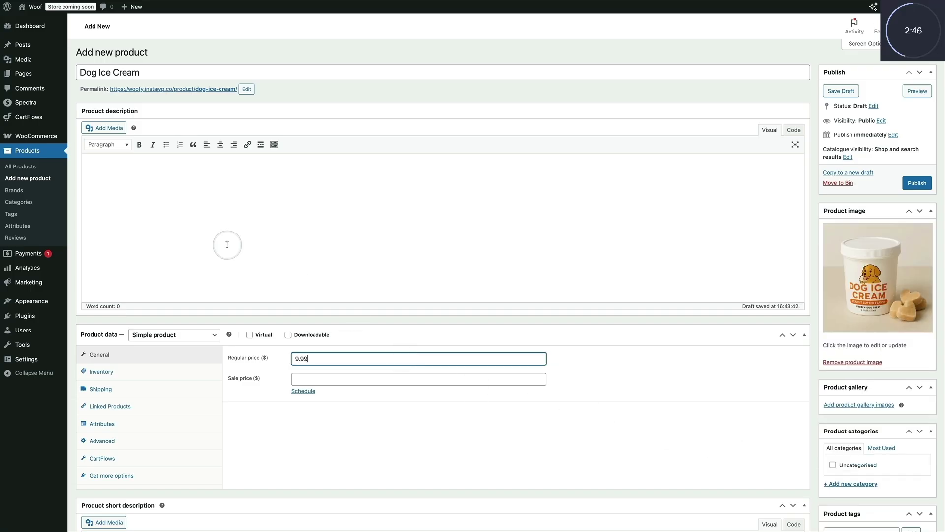
scroll(227, 245, down, 3)
click(260, 396)
text(Beaut)
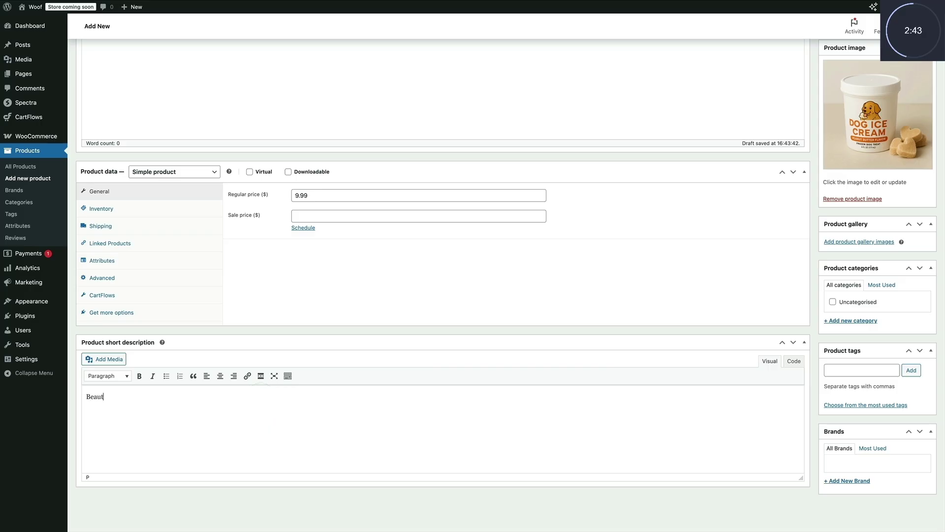
text(iful to taste, healthy on the gums.)
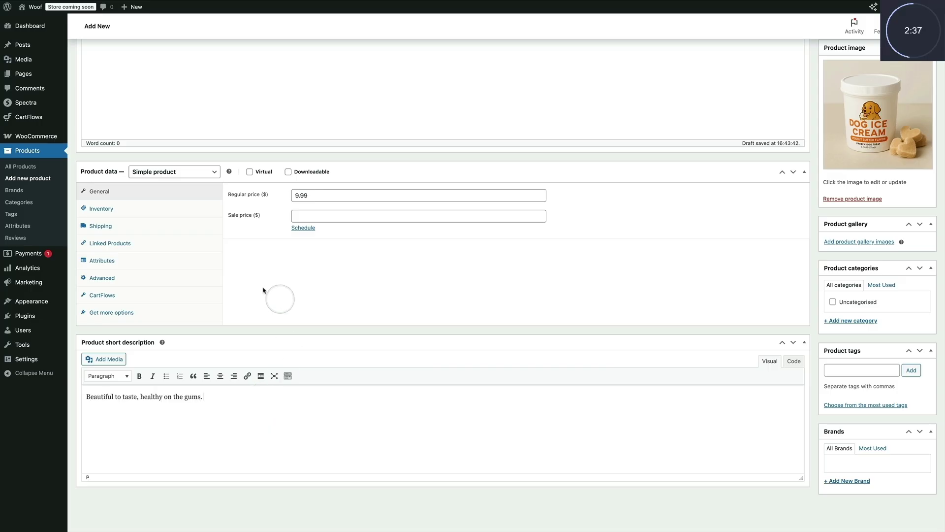
click(142, 210)
click(295, 236)
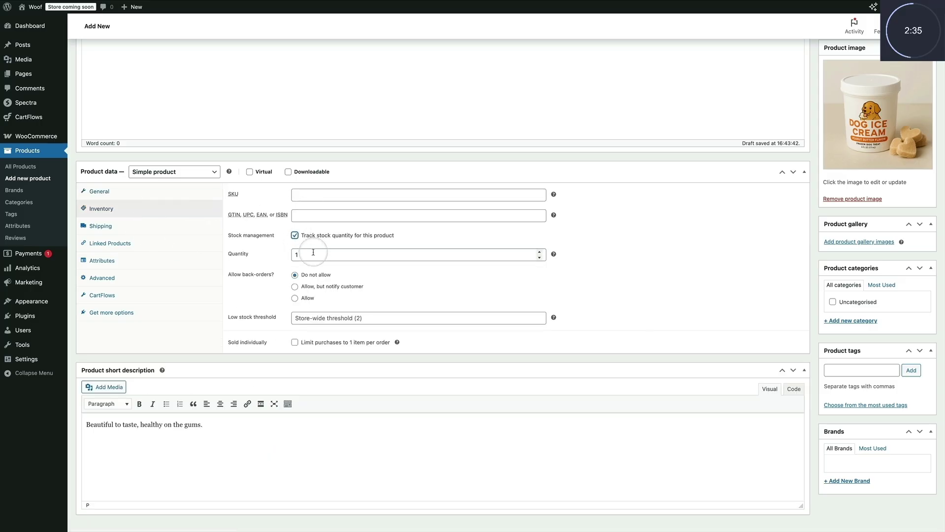
click(313, 256)
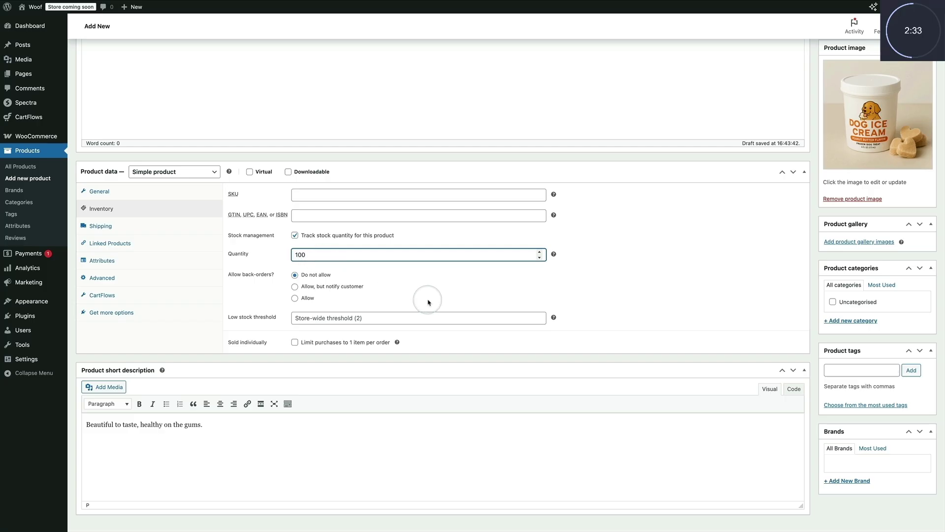
scroll(429, 301, up, 3)
click(915, 186)
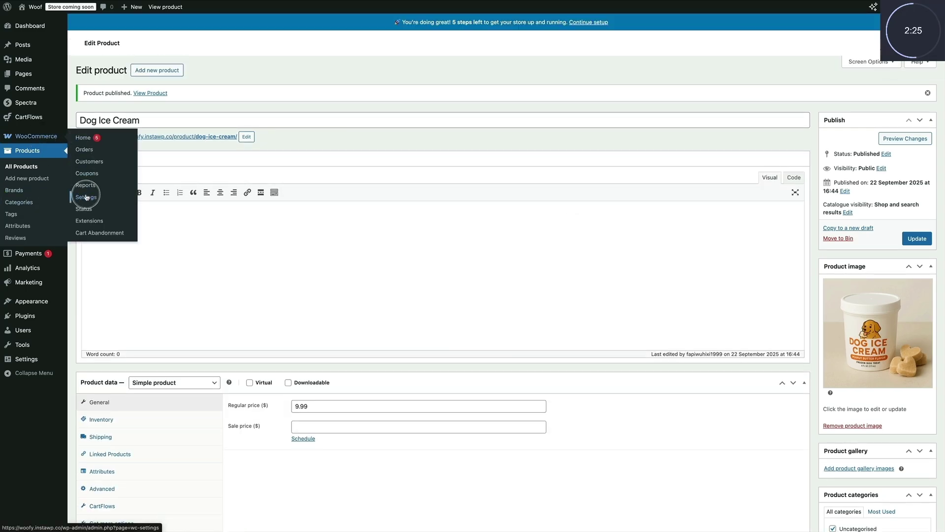
Step: Enable Cash on delivery under WooCommerce offline payments and open its settings
click(86, 197)
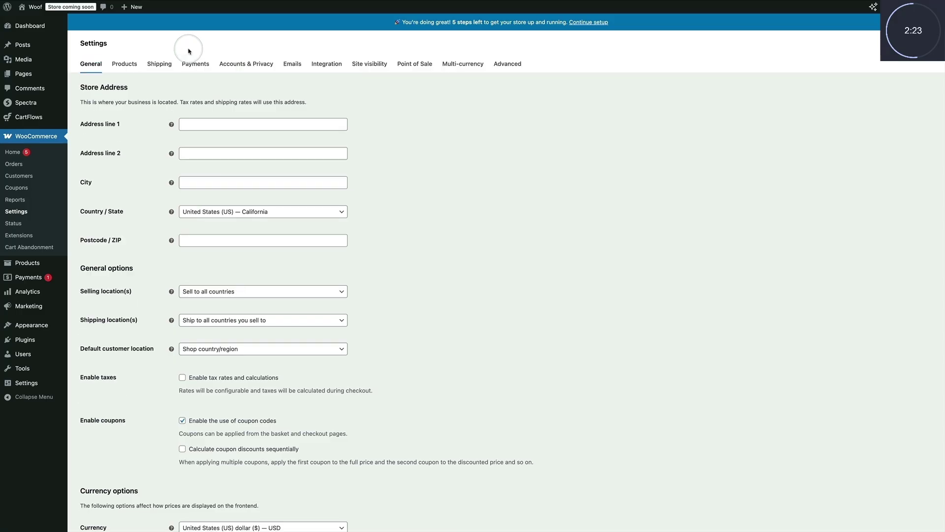
click(191, 65)
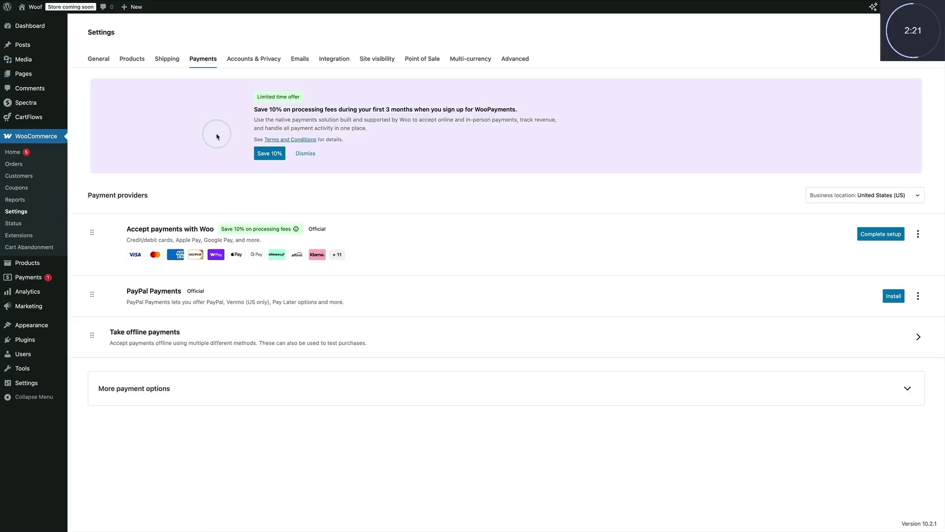
click(850, 338)
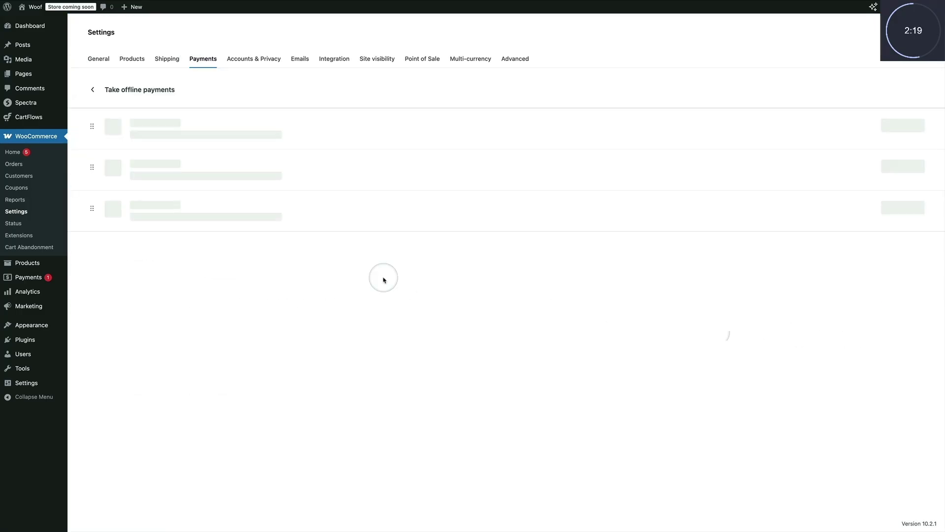
click(909, 208)
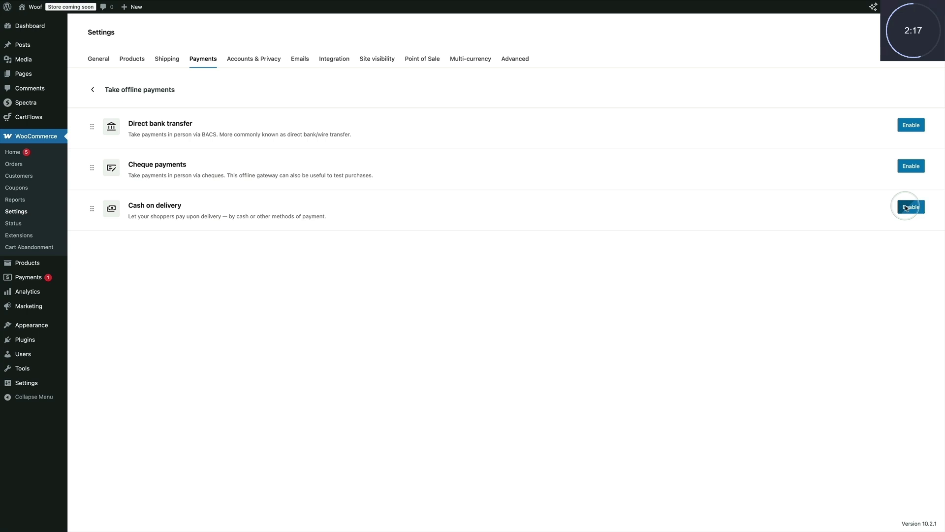
click(907, 208)
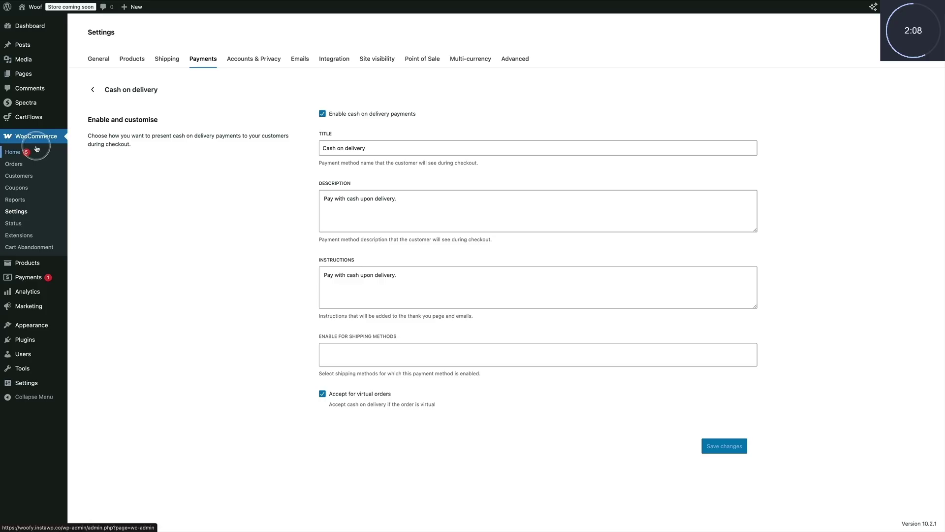
mouse_move(29, 117)
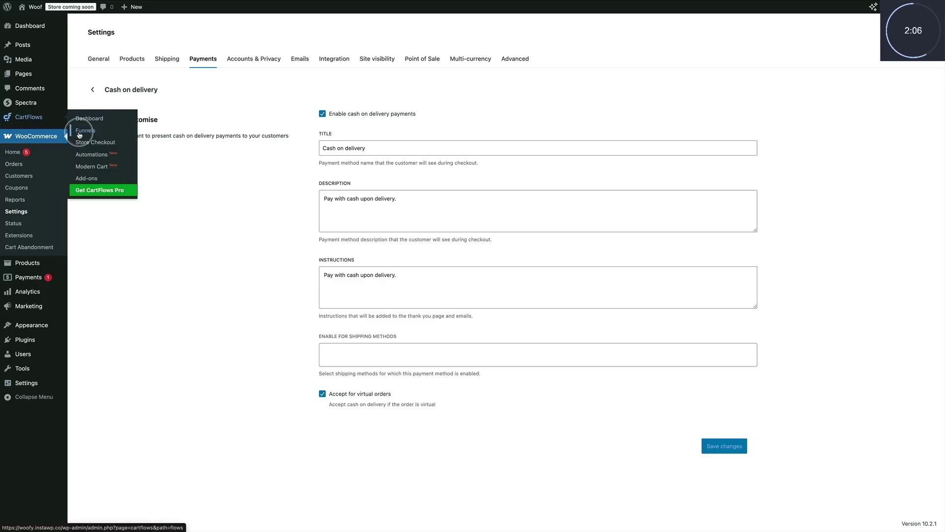
Step: Start a new CartFlows funnel from the Funnels page to reach the template library
click(122, 136)
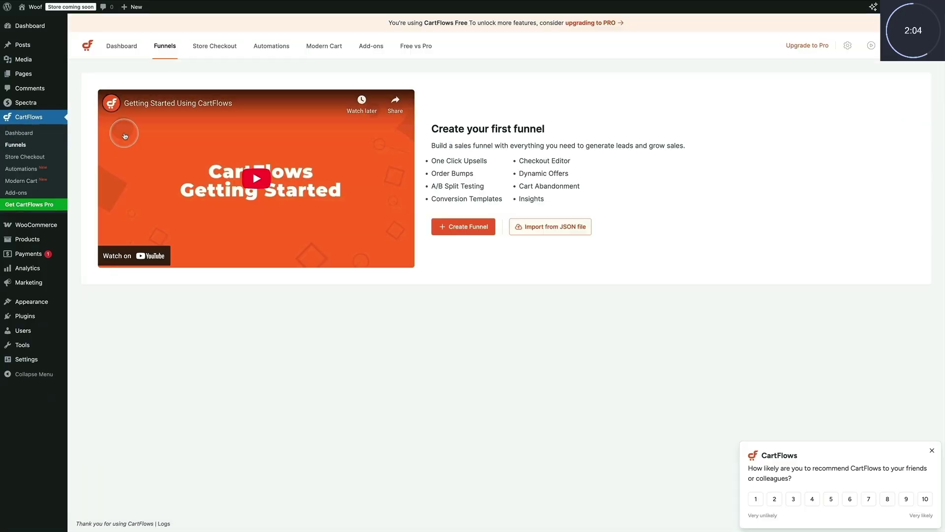
click(477, 229)
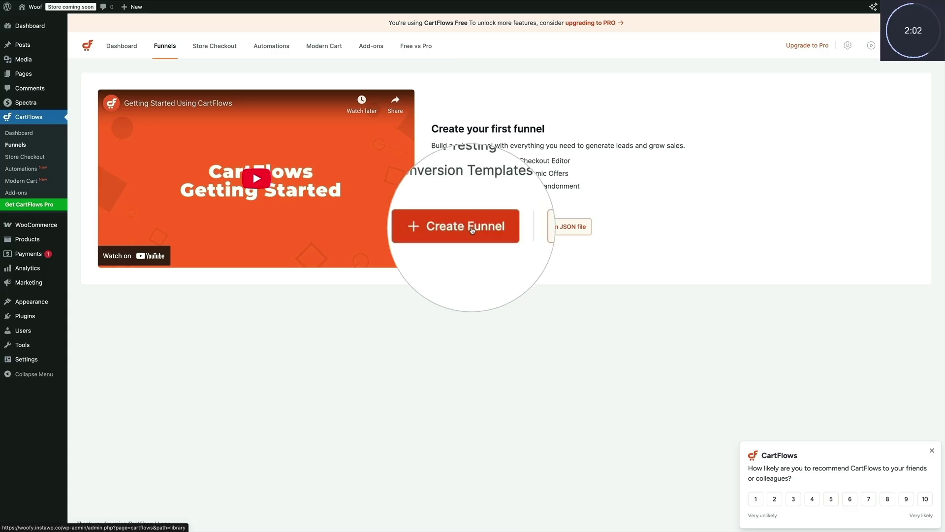
scroll(437, 257, down, 5)
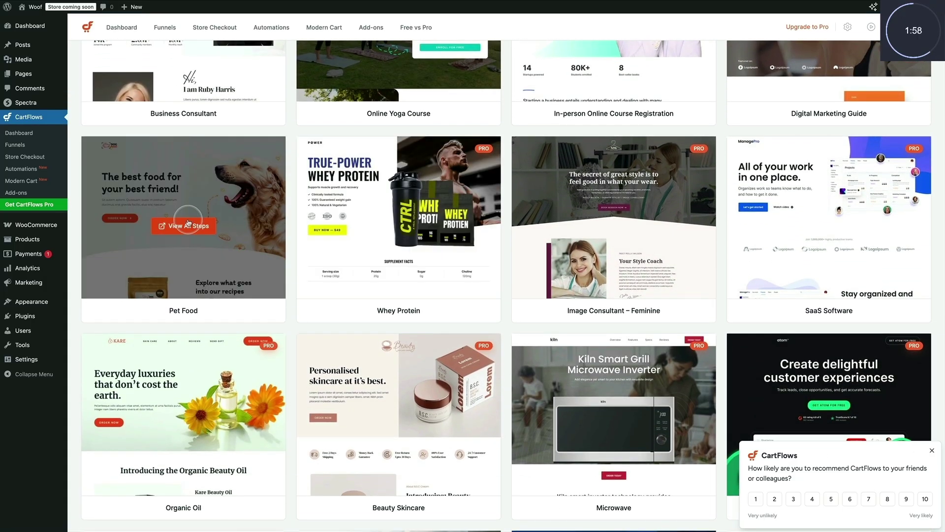
scroll(189, 224, down, 2)
scroll(188, 224, down, 2)
scroll(188, 224, down, 2)
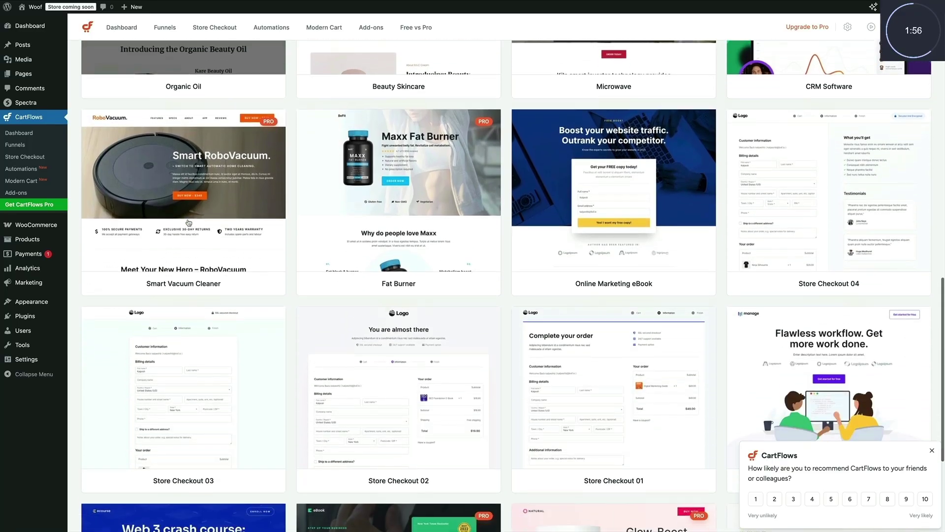
scroll(189, 222, down, 2)
scroll(189, 222, up, 1)
scroll(188, 222, up, 2)
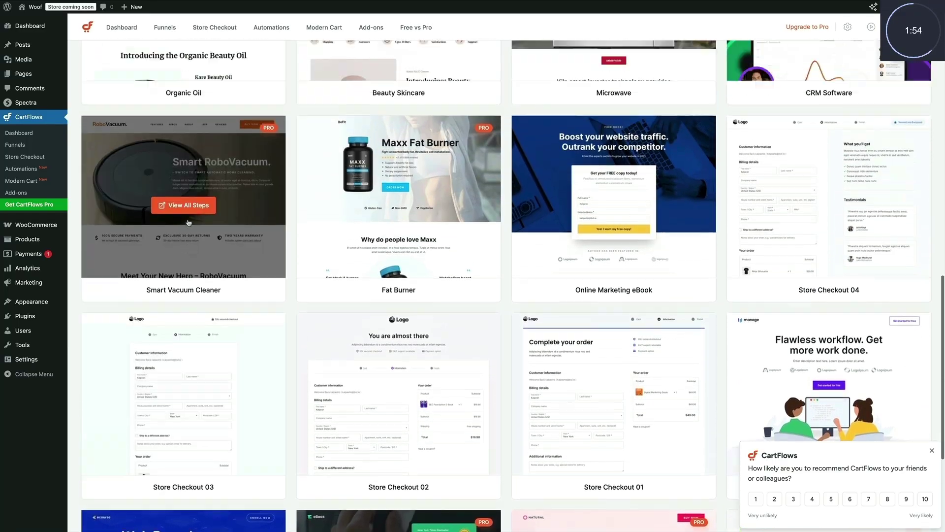
scroll(188, 222, up, 1)
scroll(188, 223, up, 5)
scroll(189, 223, up, 2)
scroll(188, 222, up, 1)
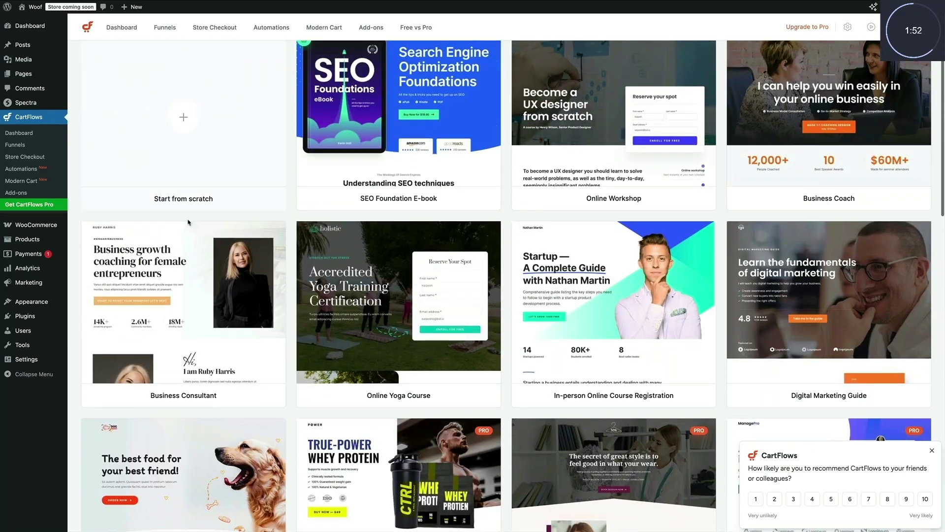
scroll(189, 222, up, 1)
scroll(188, 222, down, 4)
Step: Preview the Pet Food template's Landing, Checkout and Thank You pages, then exit the preview
click(184, 306)
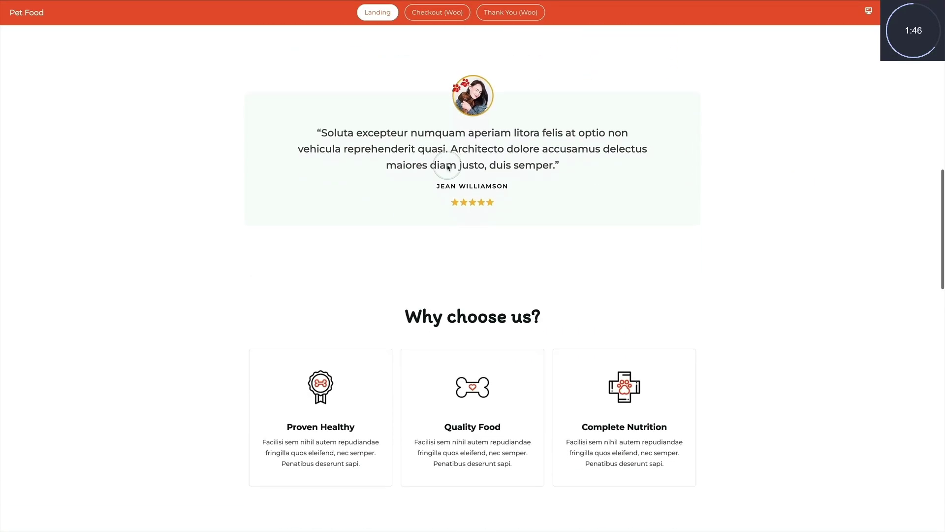
scroll(442, 157, down, 4)
scroll(446, 164, down, 4)
scroll(447, 164, up, 10)
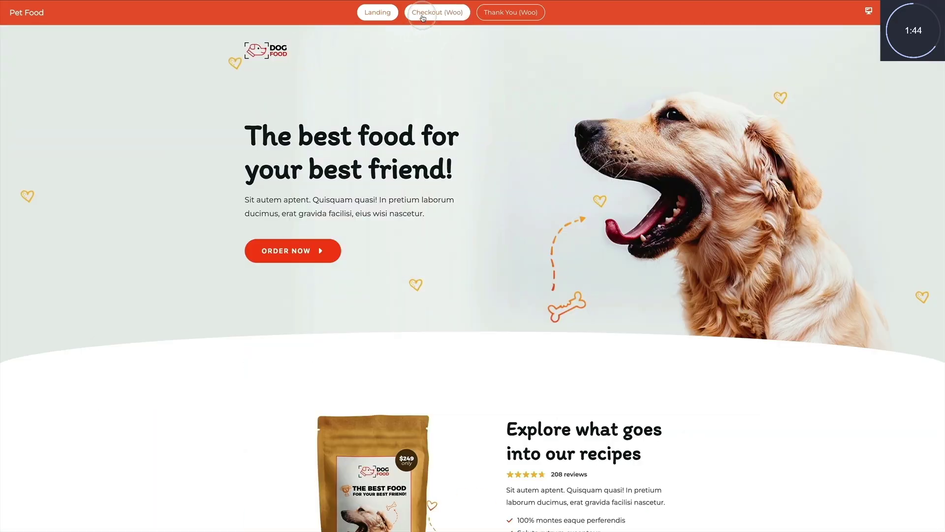
click(421, 12)
scroll(428, 140, down, 5)
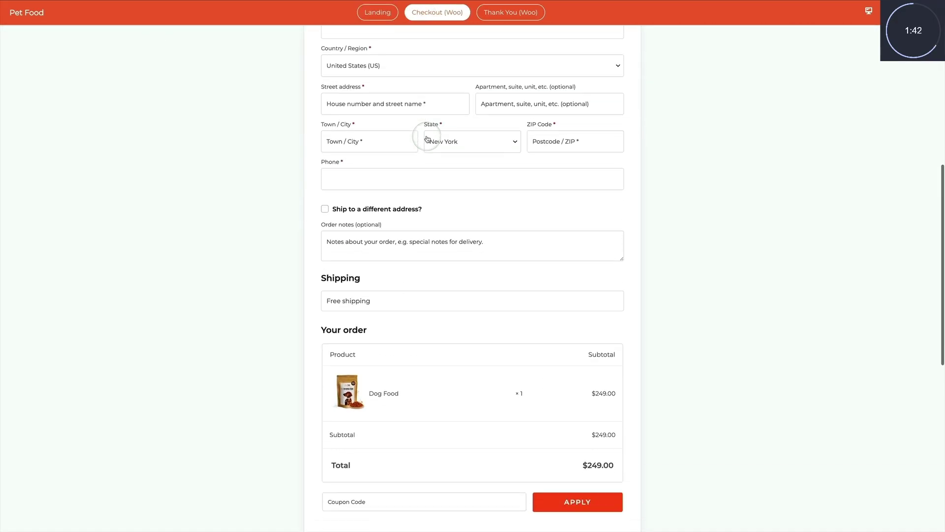
scroll(428, 140, down, 6)
scroll(436, 136, up, 3)
scroll(449, 129, up, 8)
click(499, 16)
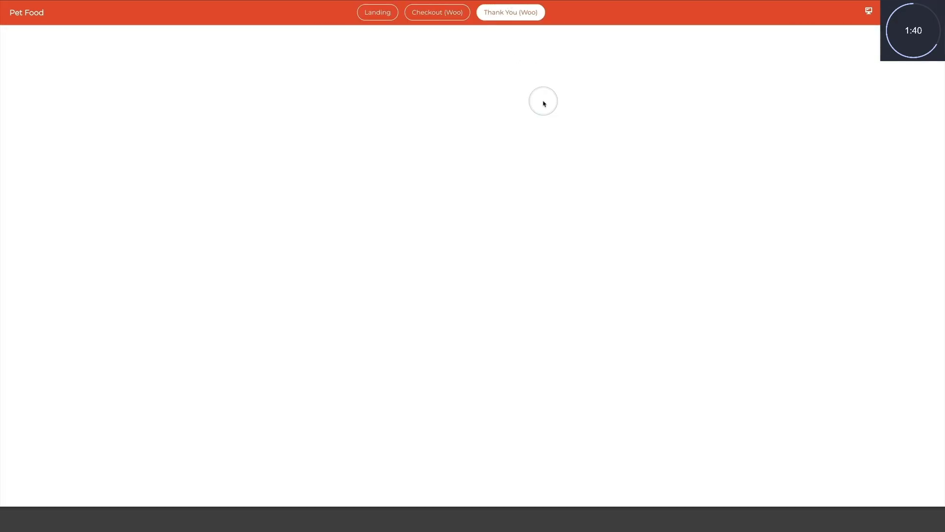
click(885, 12)
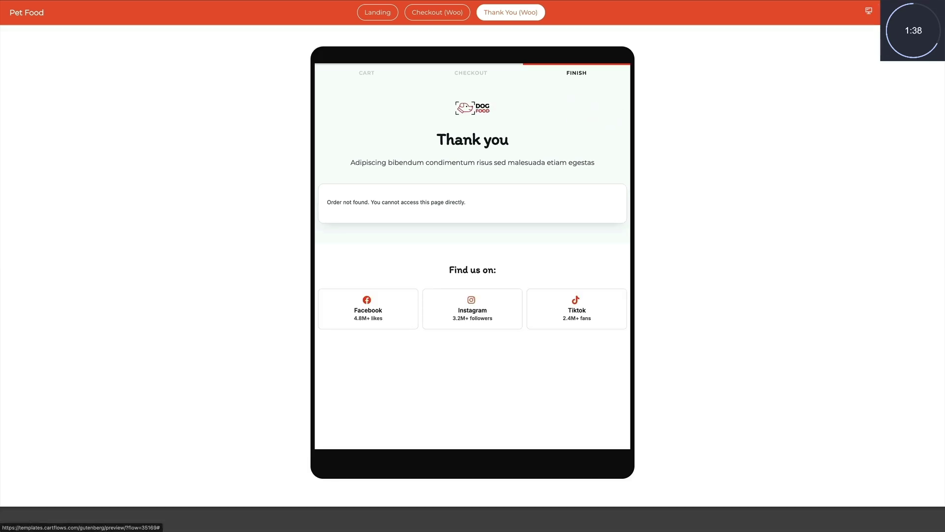
click(868, 11)
click(377, 12)
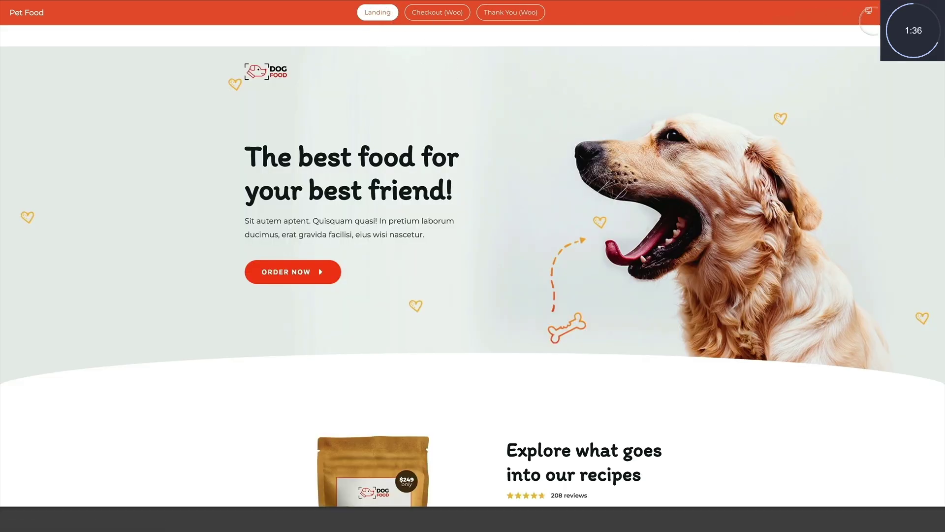
click(870, 17)
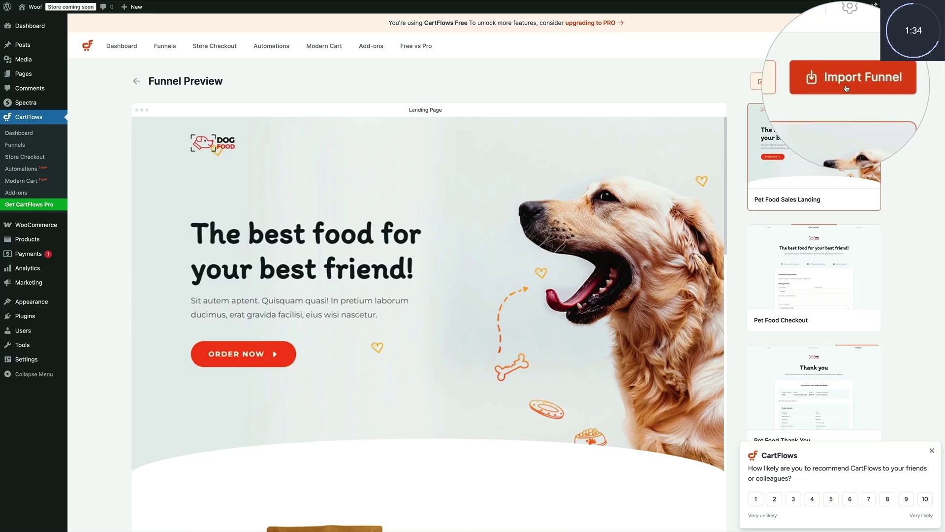
Step: Import the Pet Food template as the Woof funnel and open its Checkout product search
click(850, 81)
click(523, 263)
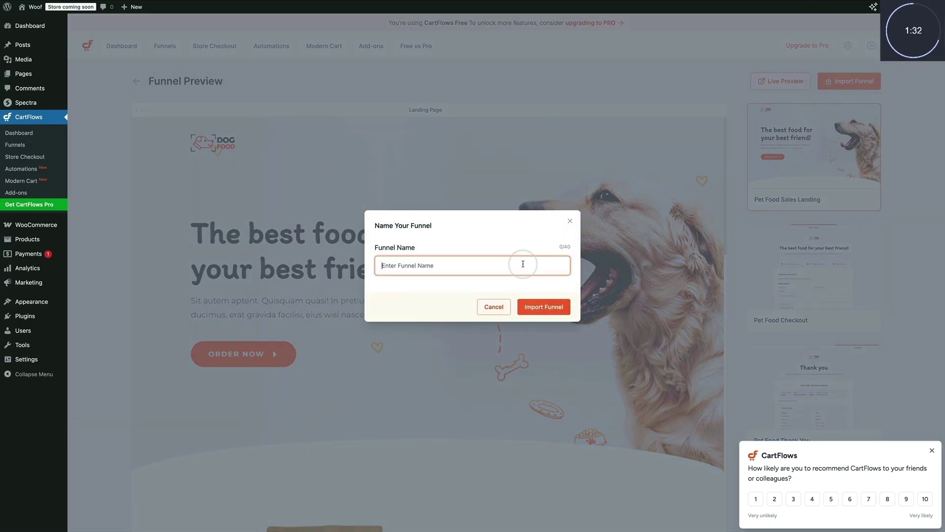
text(Woof)
click(539, 307)
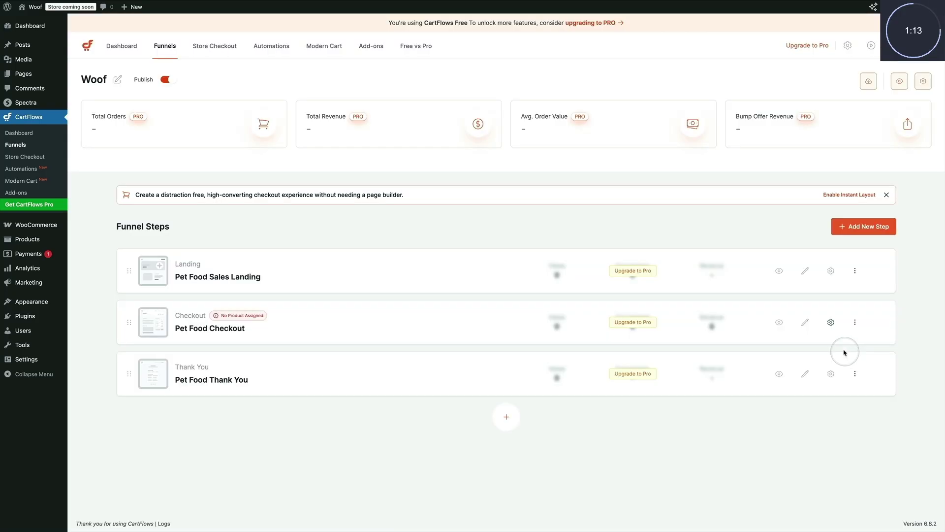
click(830, 321)
click(659, 158)
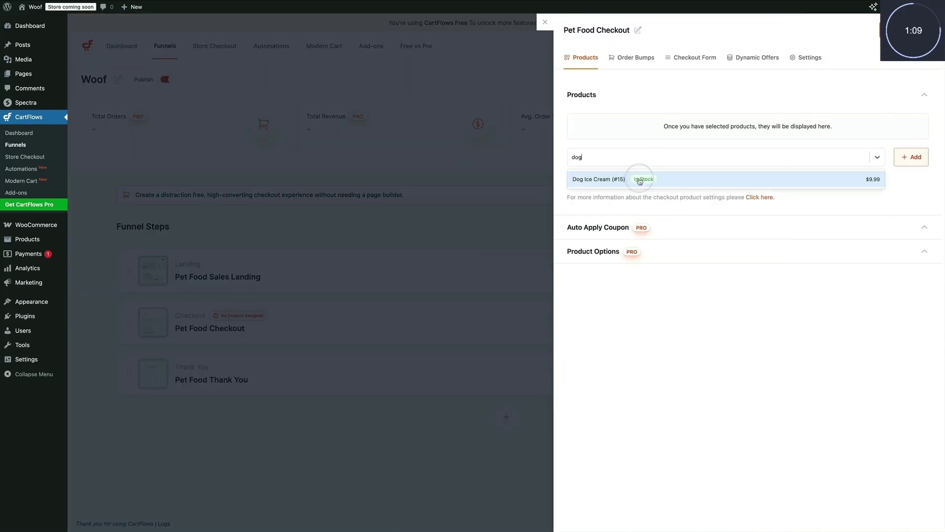
Step: Add Dog Ice Cream to the Checkout step with a 10% percentage discount
click(652, 179)
click(908, 159)
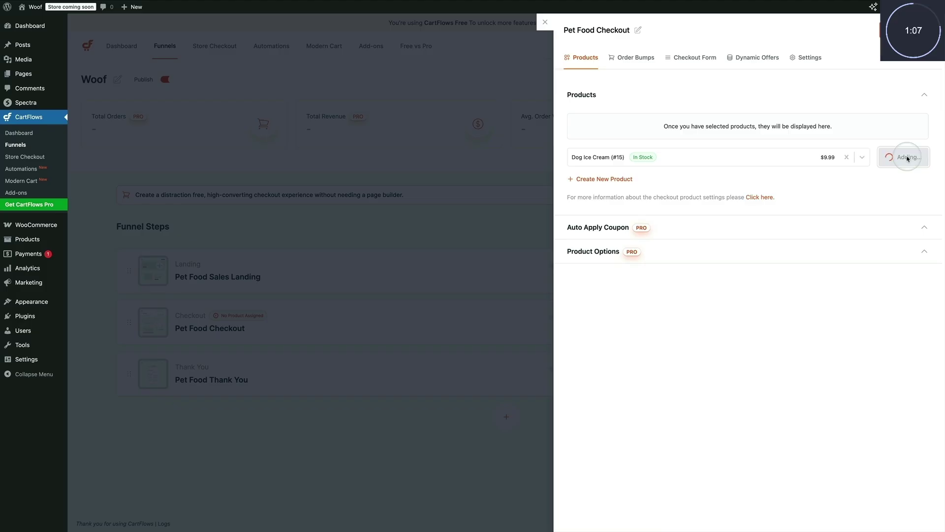
click(811, 158)
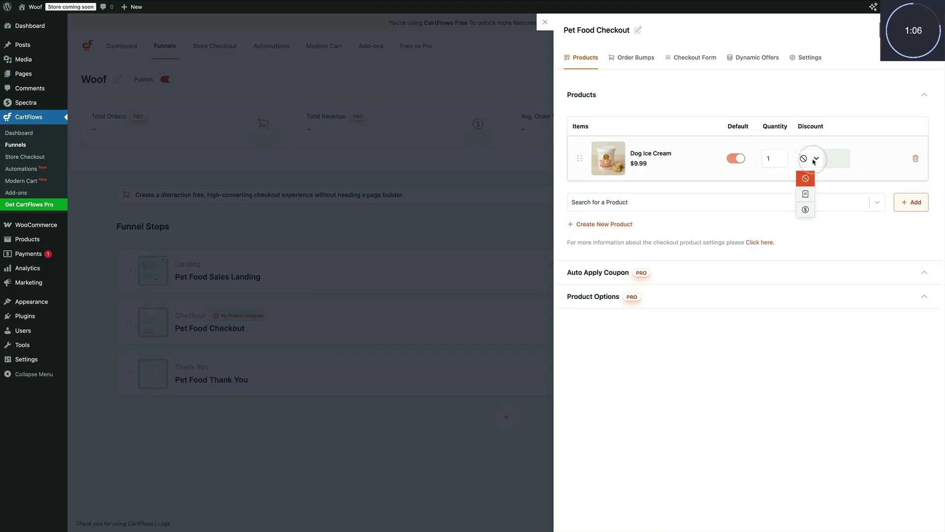
click(813, 186)
text(10)
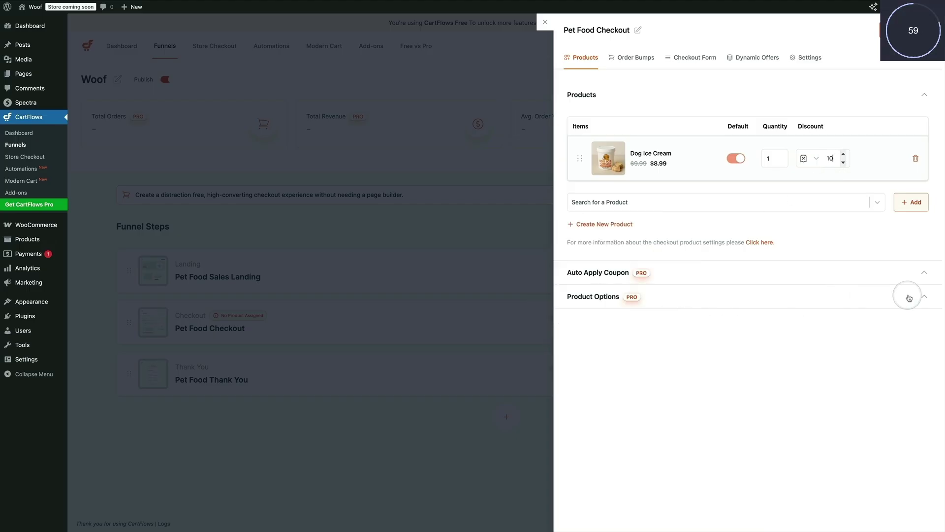
click(922, 273)
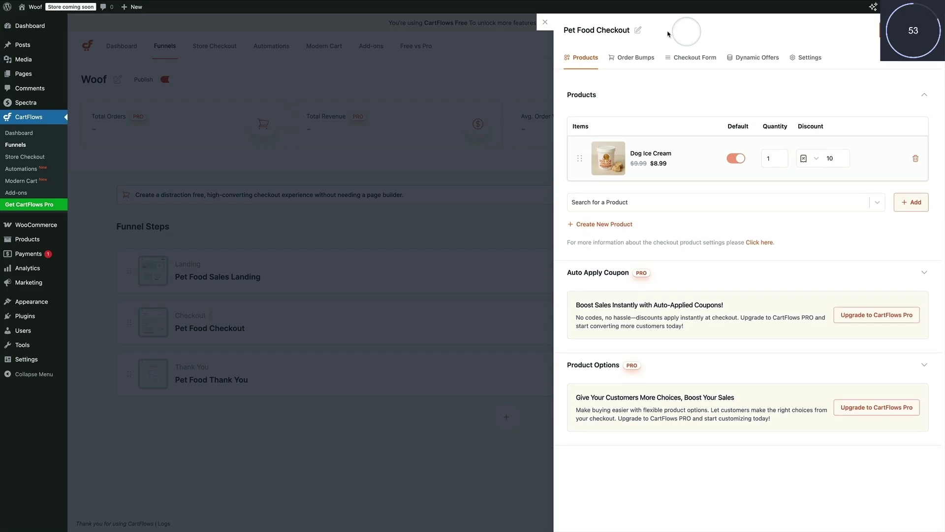
click(544, 24)
mouse_move(27, 359)
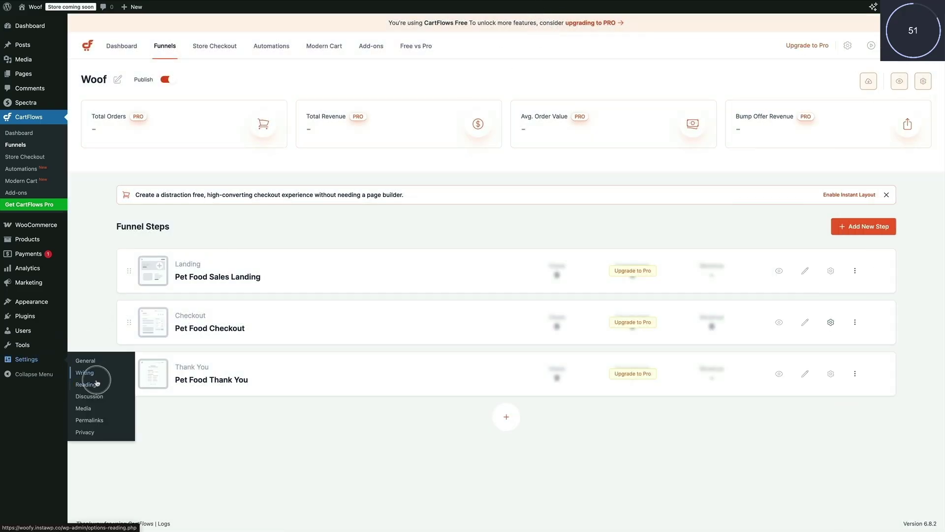
Step: Make 'Pet Food Sales Landing' the static homepage in Reading settings and view the live site
click(96, 385)
click(173, 65)
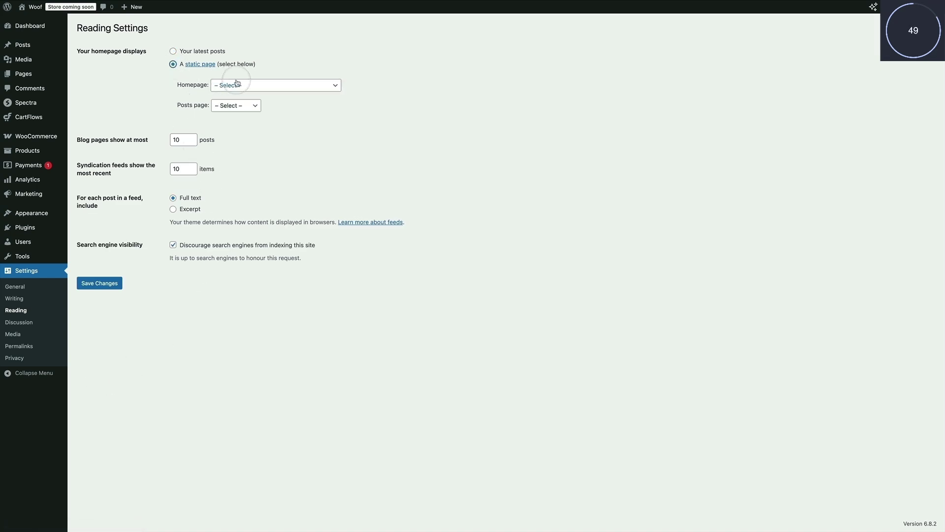
click(237, 84)
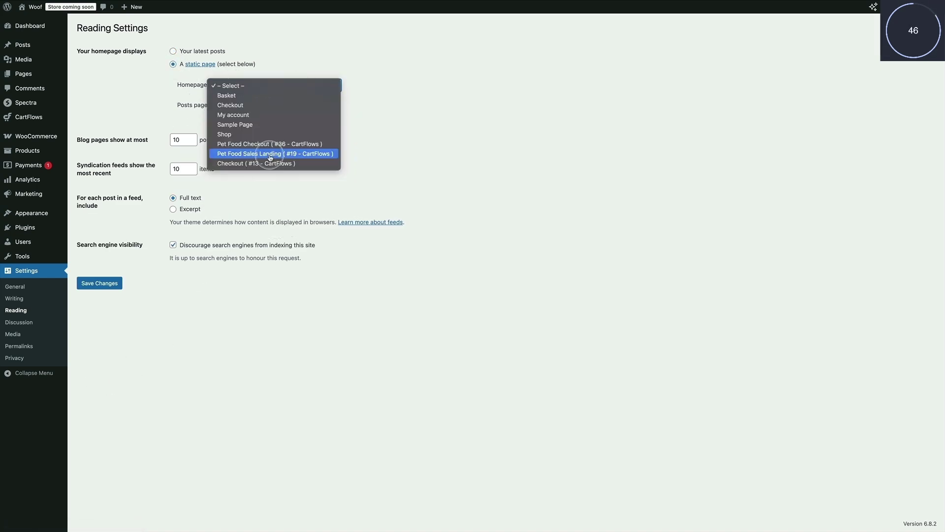
click(270, 157)
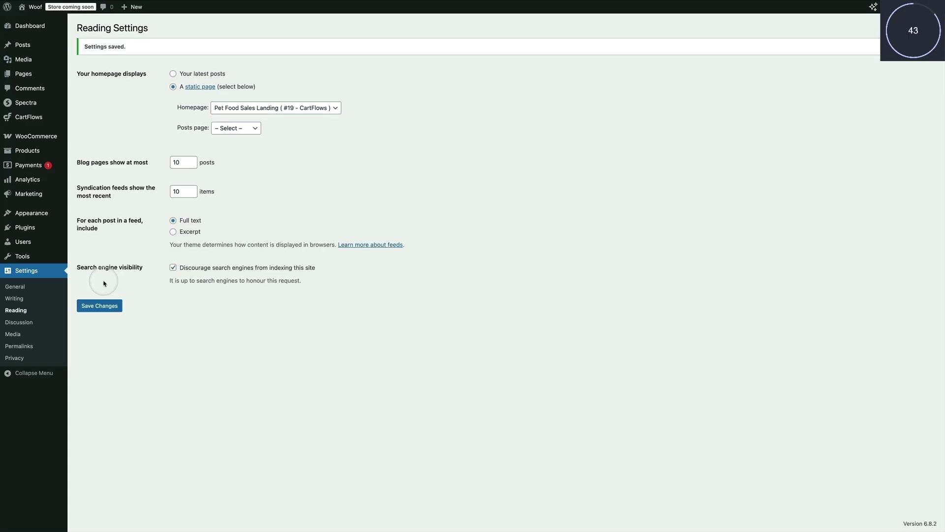
mouse_move(34, 7)
click(33, 22)
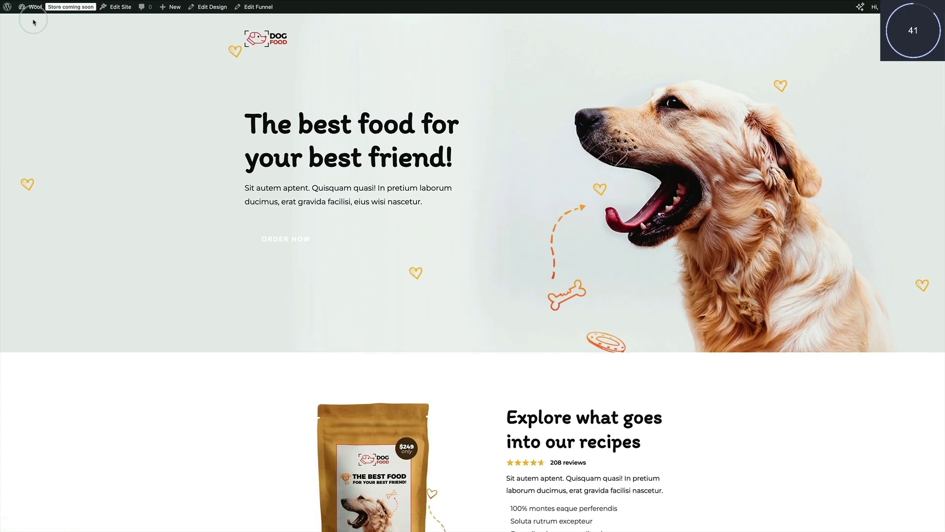
scroll(158, 258, down, 5)
scroll(159, 258, down, 3)
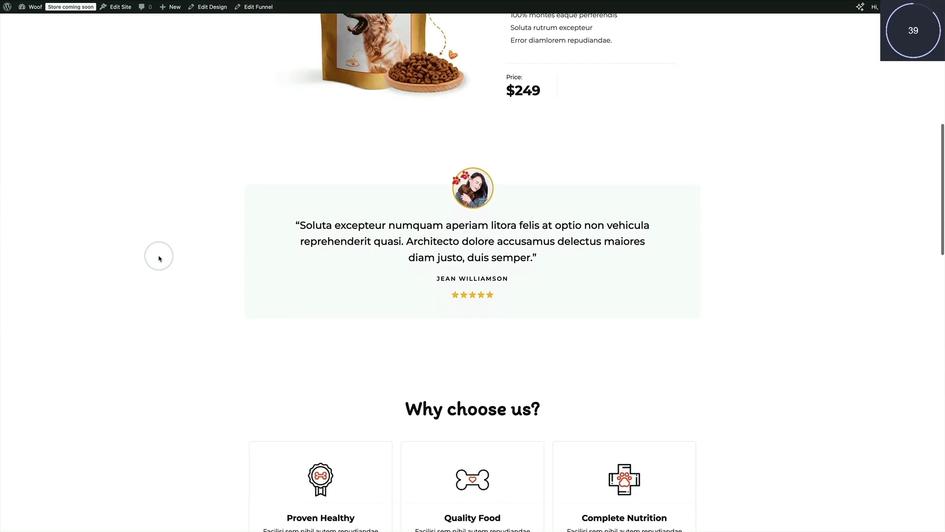
scroll(158, 258, down, 3)
scroll(159, 258, down, 5)
scroll(158, 258, down, 5)
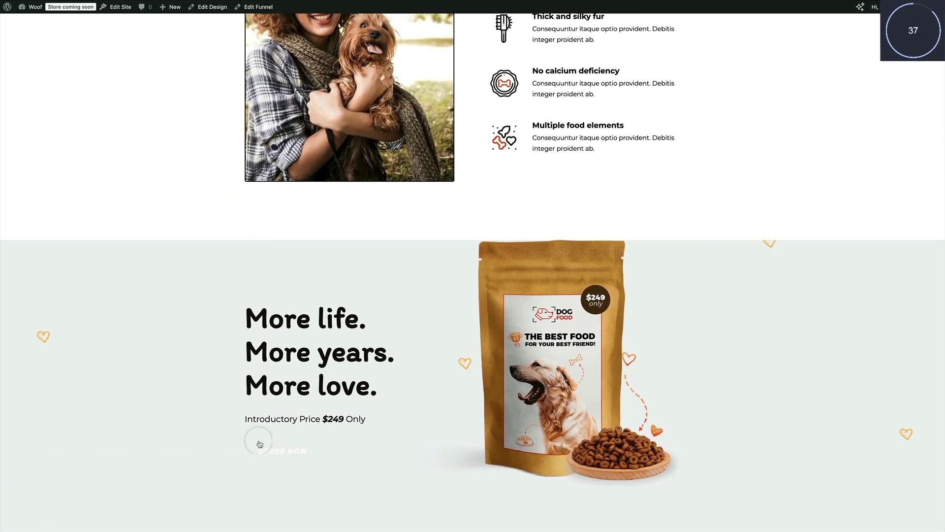
Step: Order Dog Ice Cream from the landing page with United Kingdom (UK) billing and place it
click(176, 307)
scroll(173, 302, down, 2)
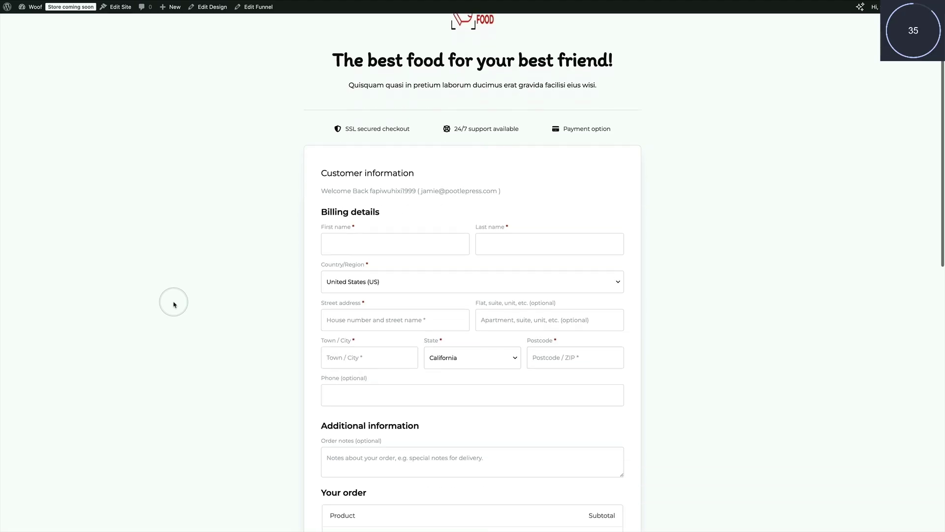
scroll(340, 182, down, 2)
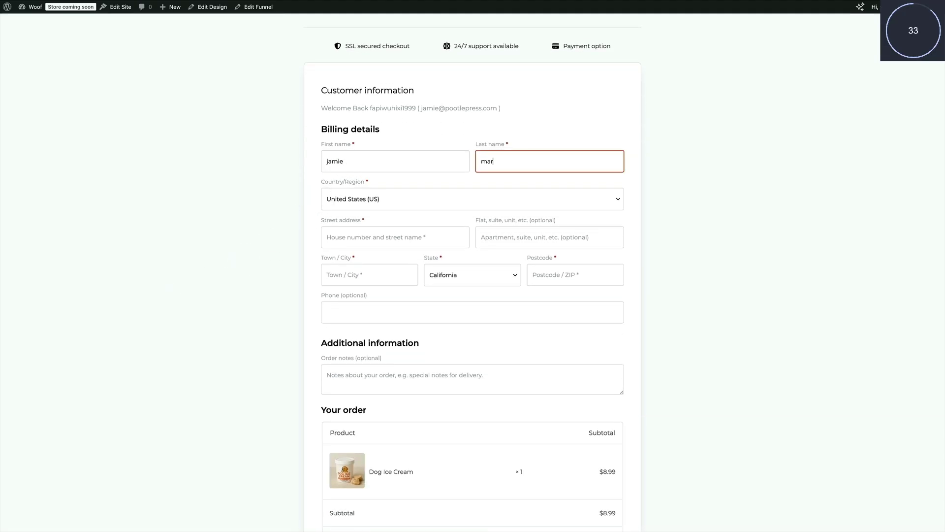
click(371, 199)
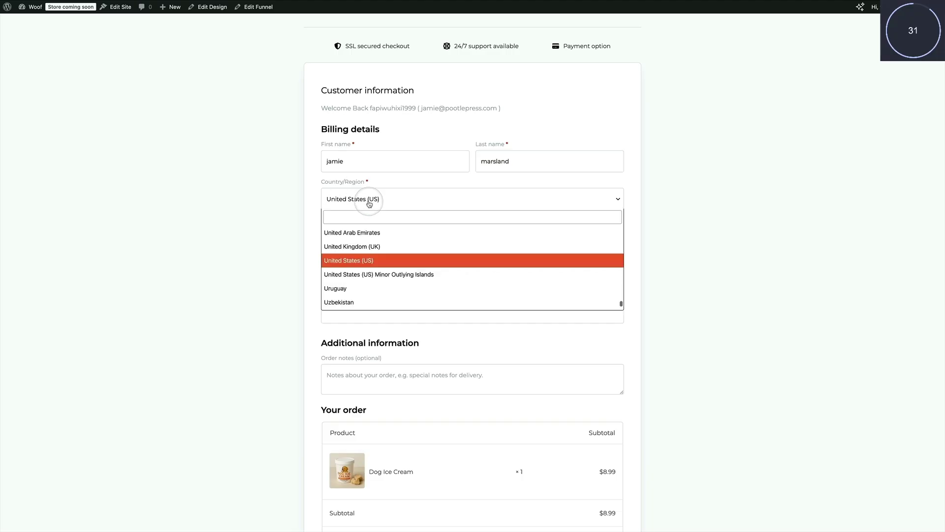
click(375, 244)
text(50)
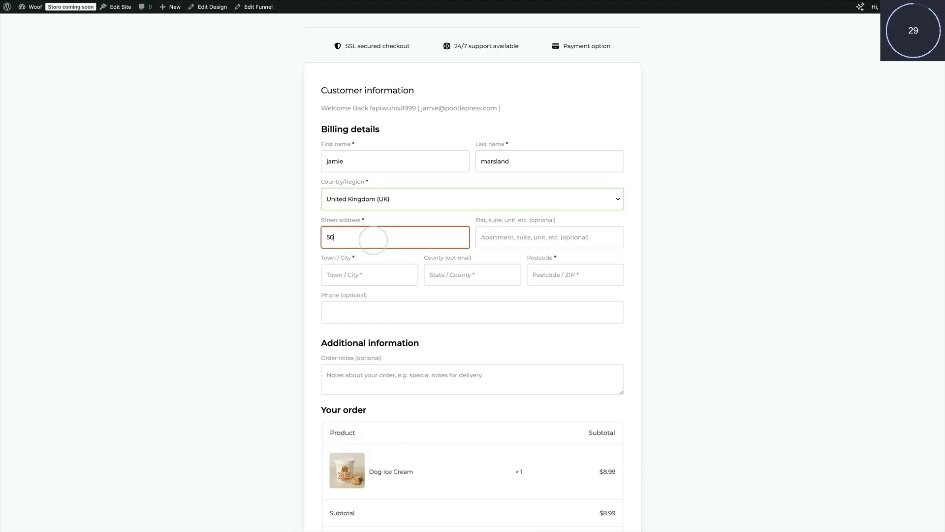
click(412, 244)
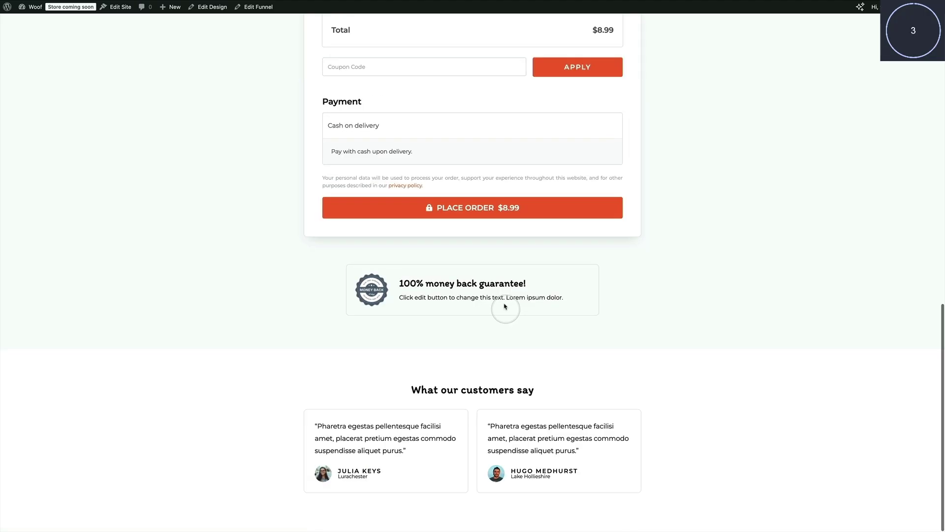
click(493, 212)
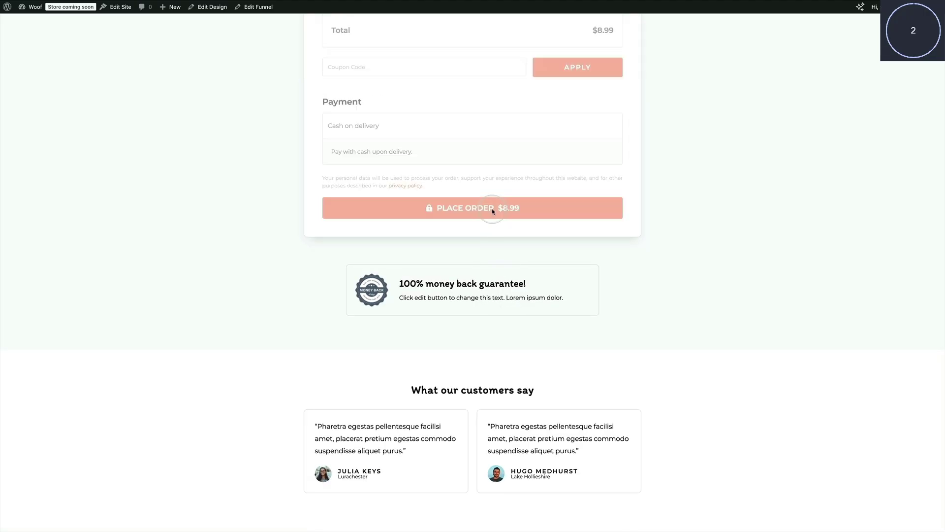